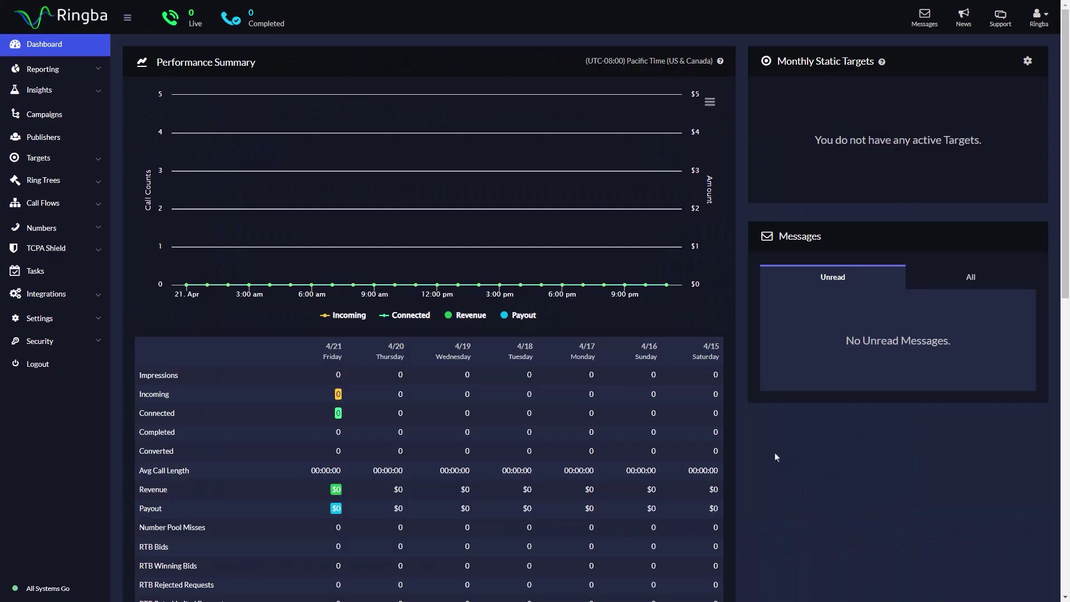
Add a new publisher named 'Demo Publisher' with Number Creation switched on
left_click(82, 146)
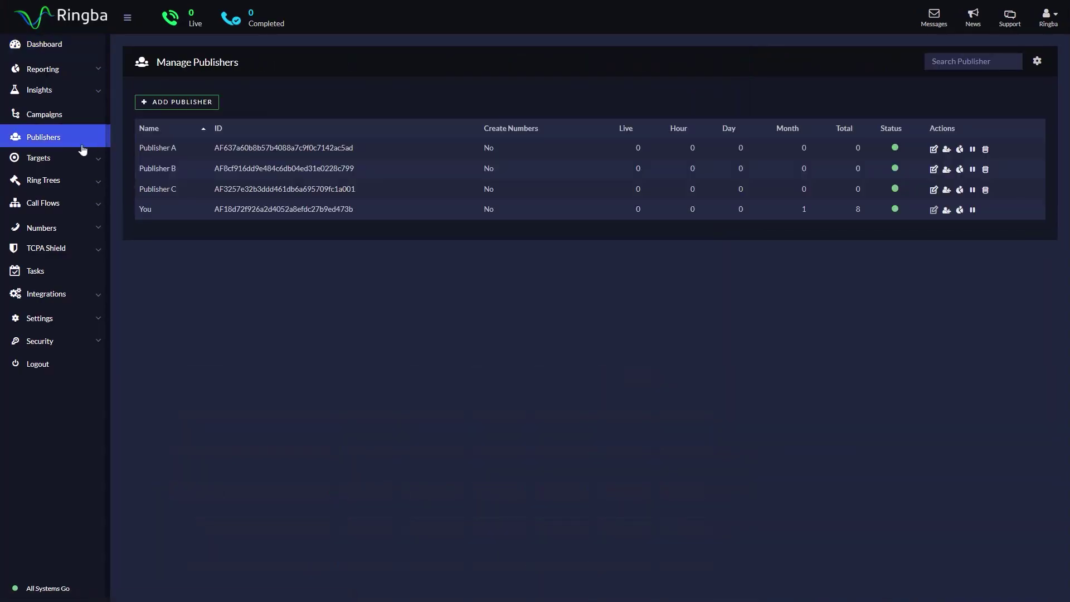
left_click(214, 110)
mouse_move(352, 159)
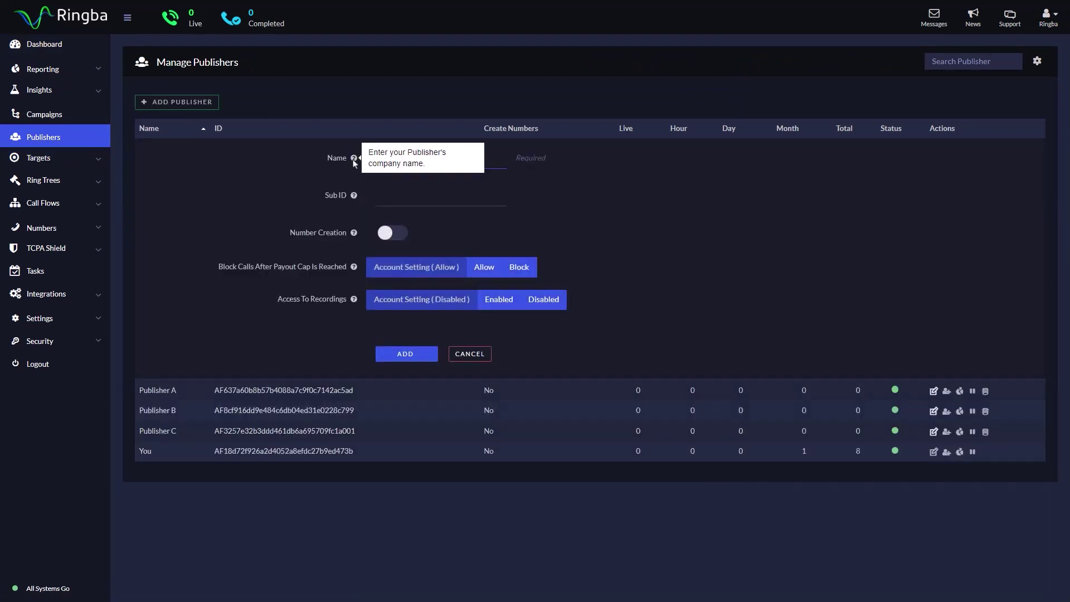
left_click(418, 159)
type("Demo Pub")
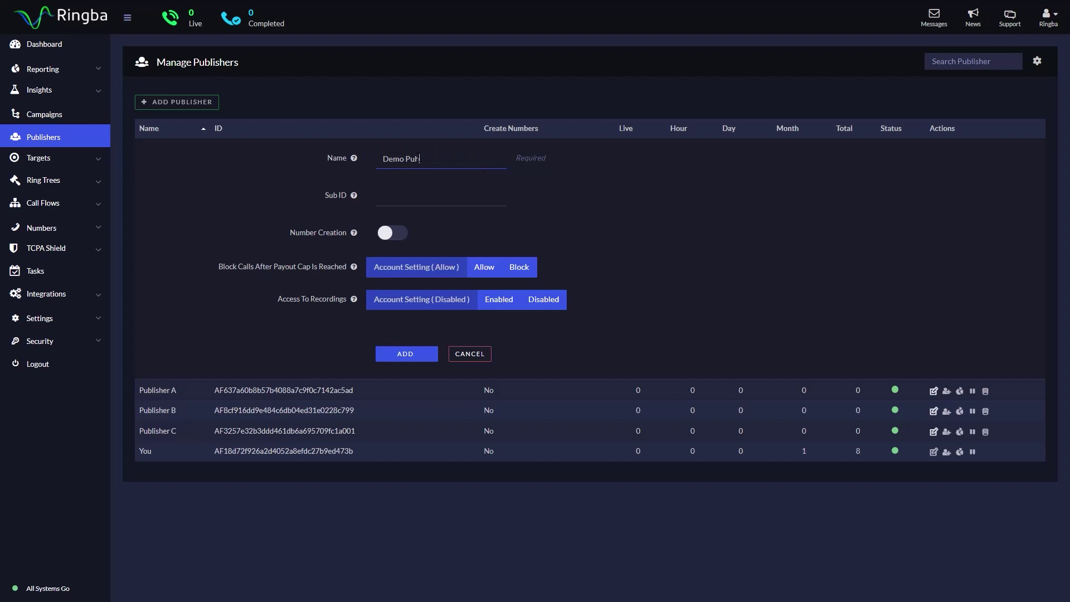
type("lisher")
left_click(399, 239)
Switch Number Creation off, grant access to recordings, and save Demo Publisher
left_click(398, 238)
mouse_move(354, 267)
left_click(506, 308)
left_click(427, 356)
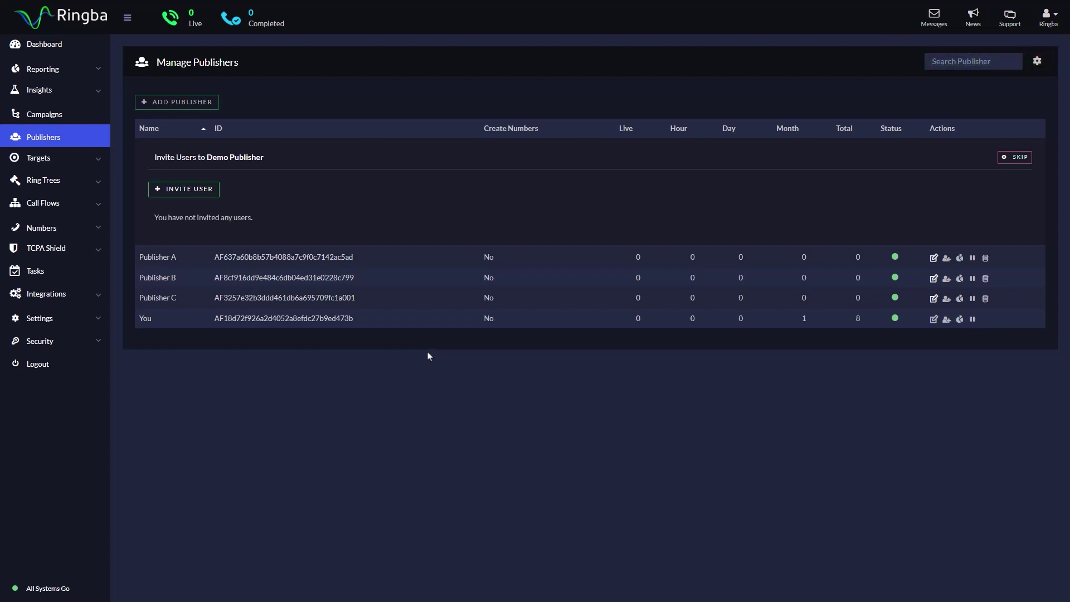
left_click(213, 192)
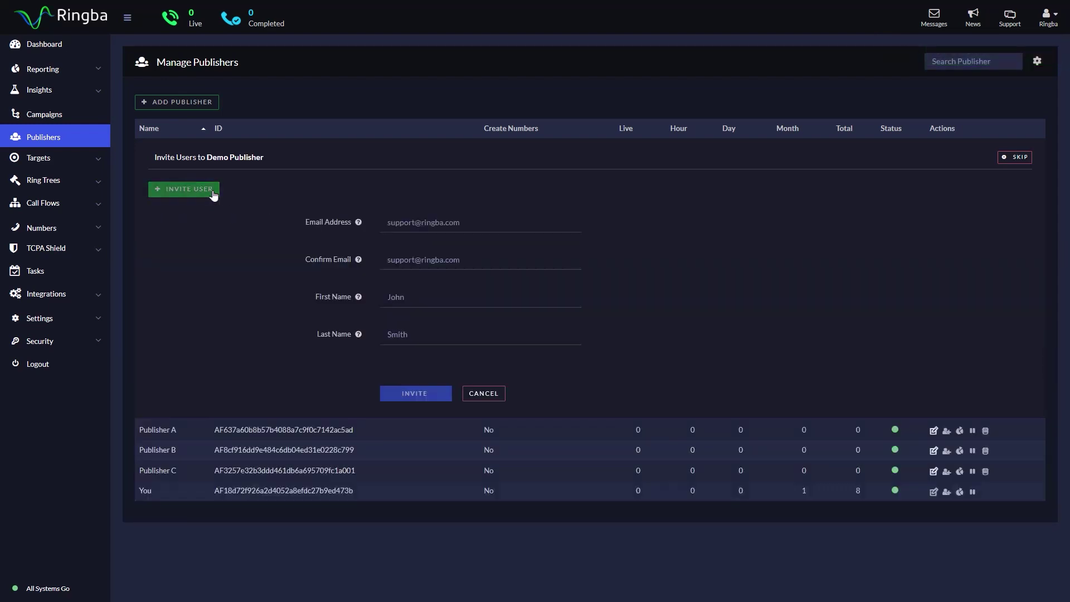
left_click(497, 225)
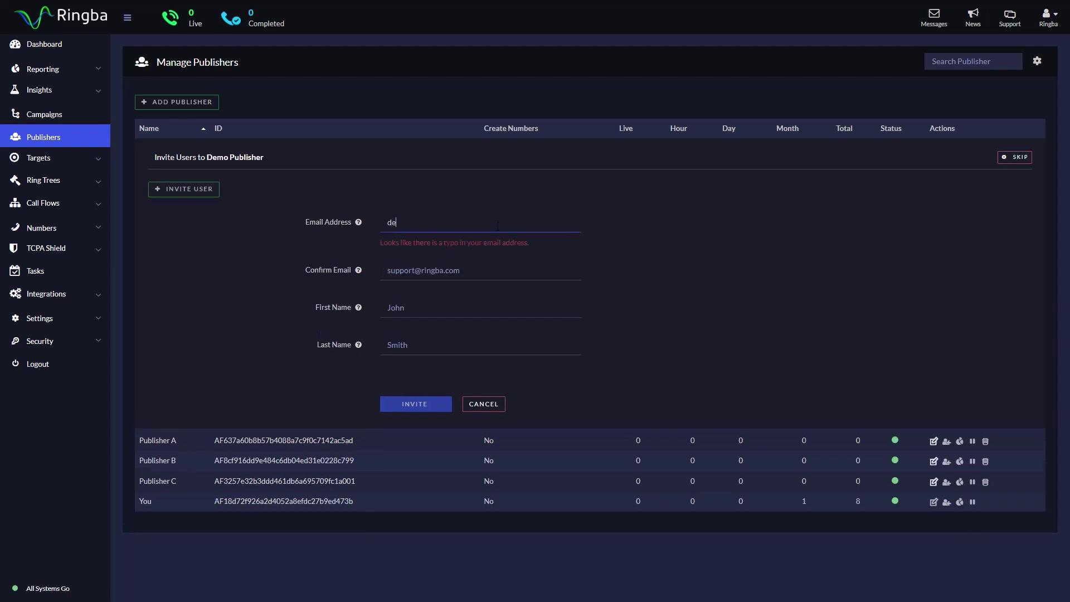
key("Tab")
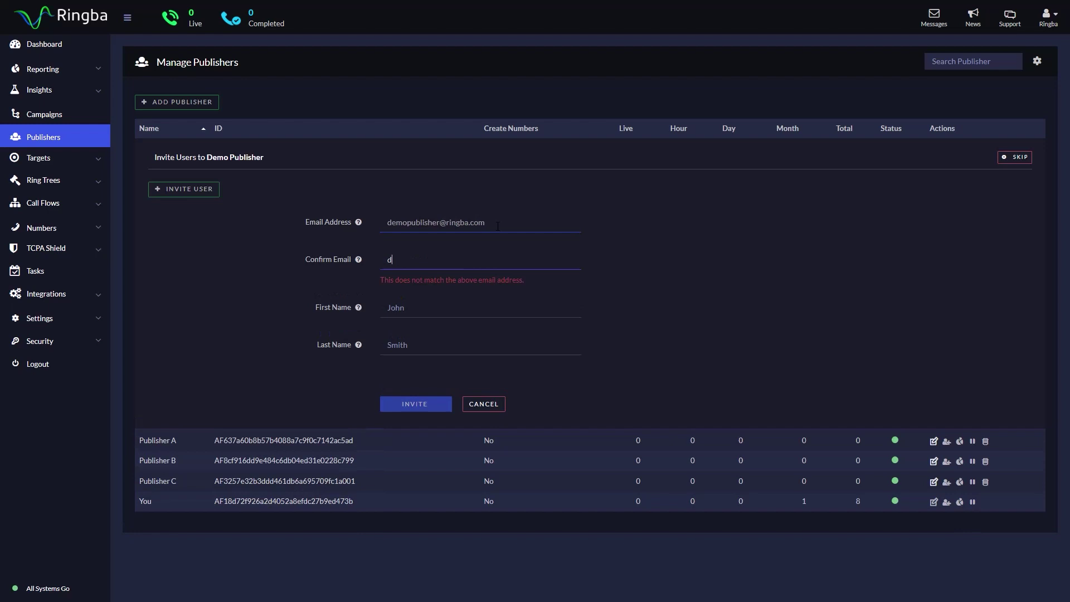
key("Tab")
type("Demo")
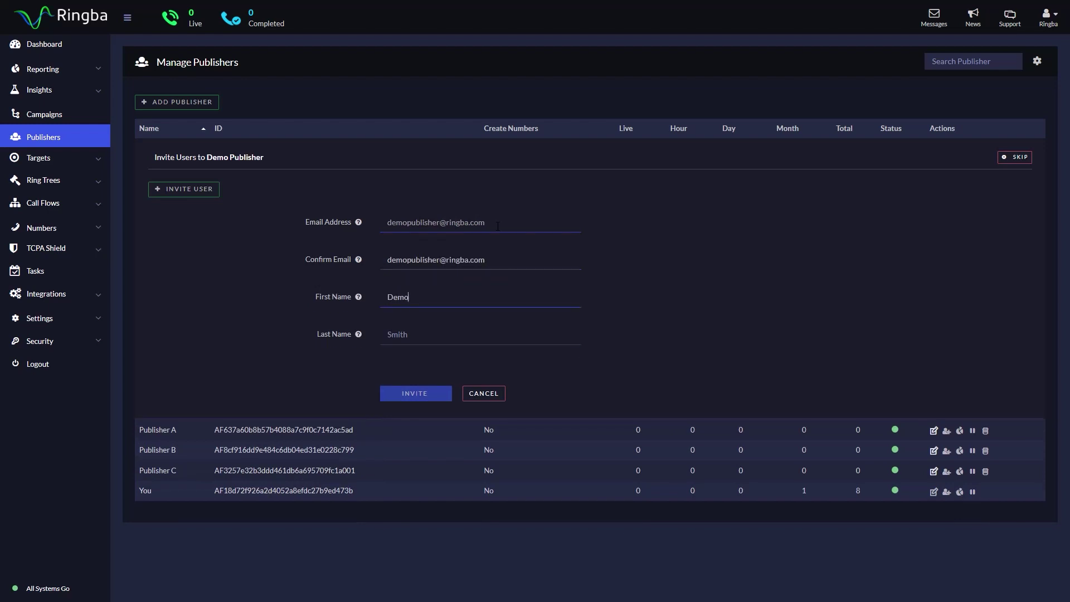
key("Tab")
type("Publisher")
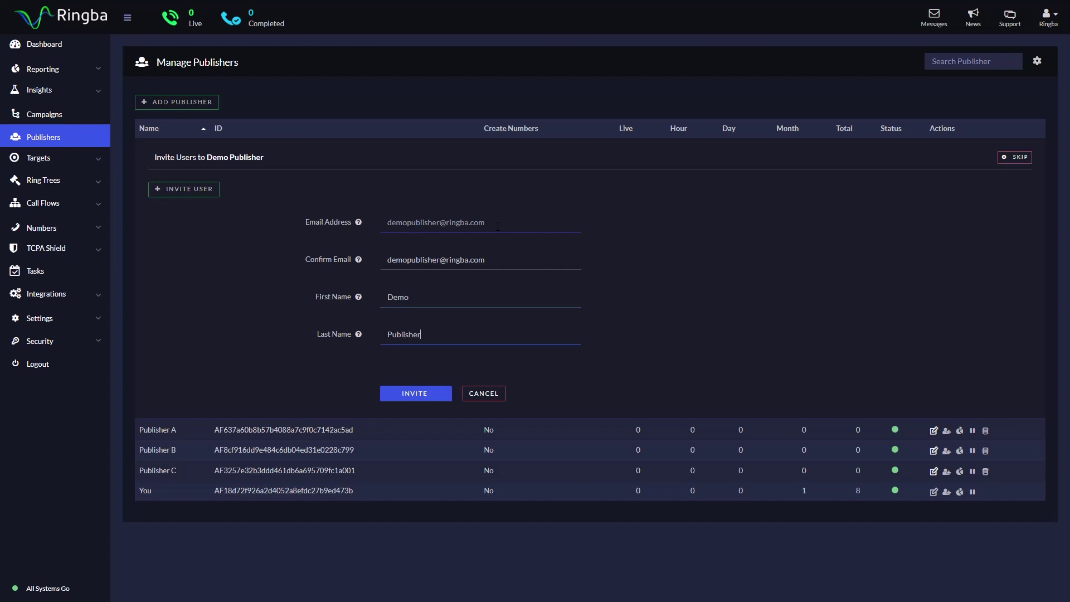
Send the Demo Publisher invitation and copy its invitation URL
left_click(444, 397)
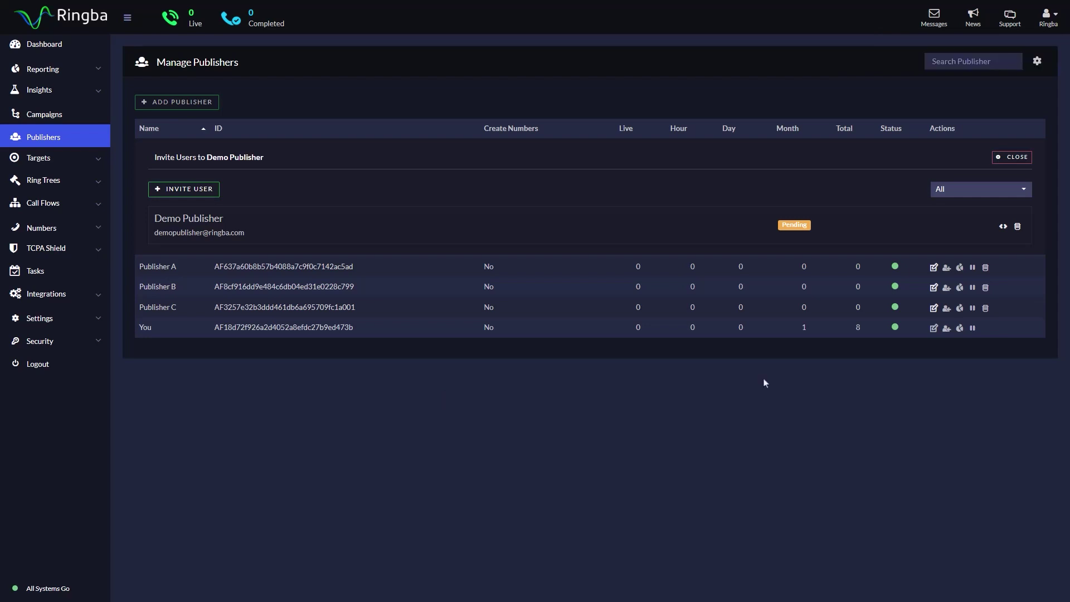
left_click(1002, 228)
Recopy the invitation link, then open Demo Campaign's settings at its Publishers section
left_click(1002, 228)
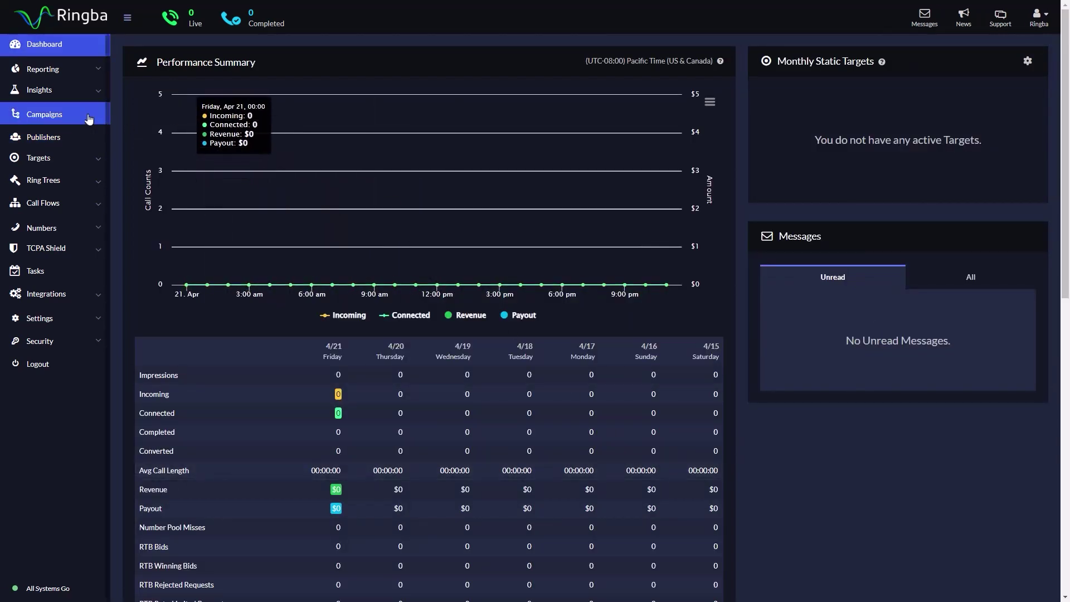
left_click(89, 117)
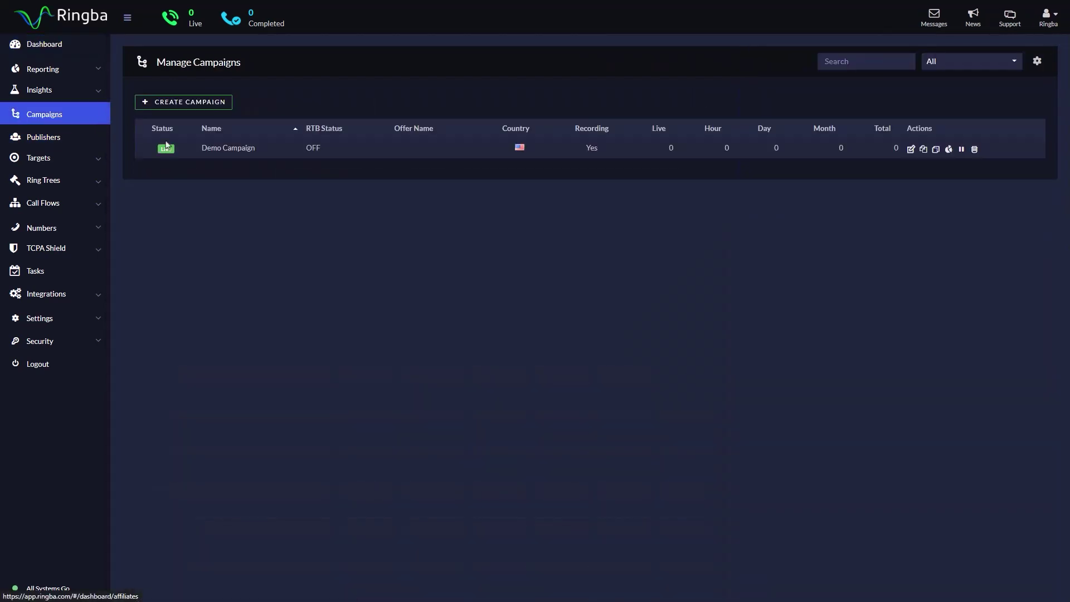
left_click(248, 151)
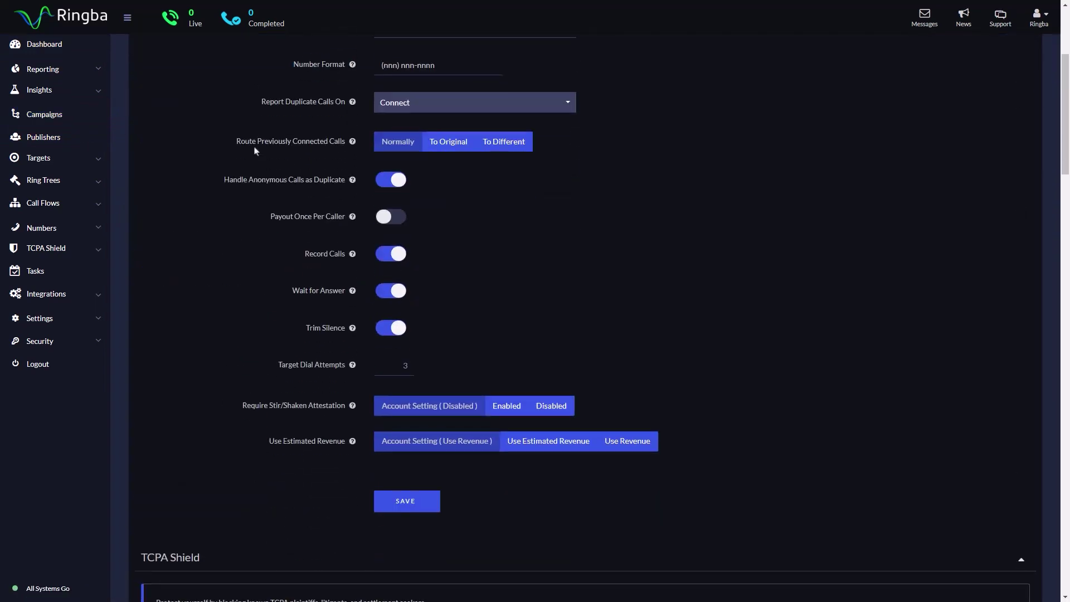
scroll(256, 151, "down", 5)
scroll(256, 151, "down", 4)
scroll(256, 151, "down", 1)
scroll(256, 151, "down", 4)
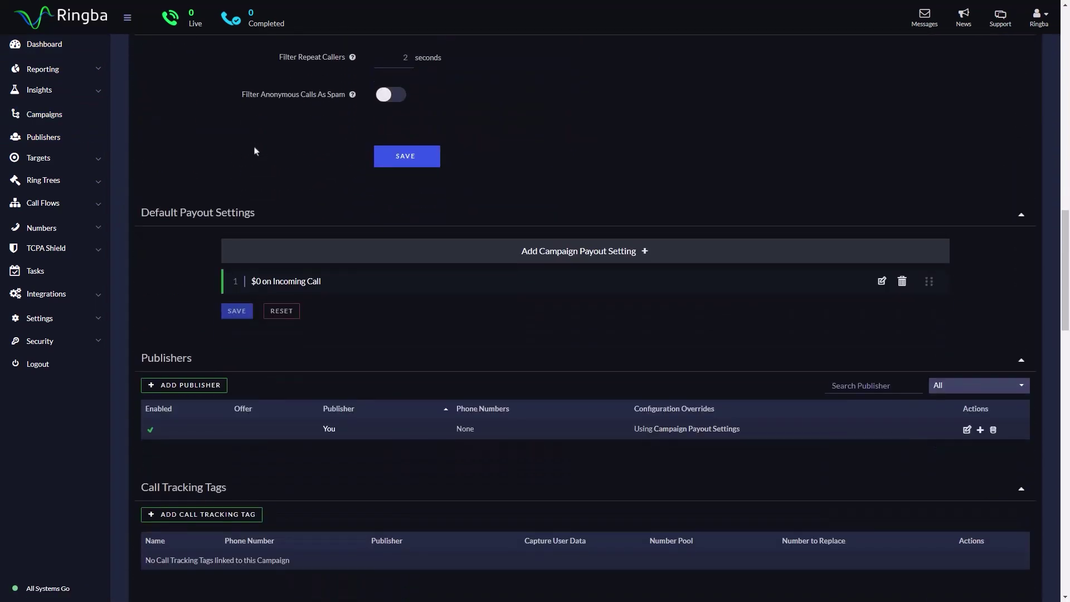
scroll(256, 150, "down", 3)
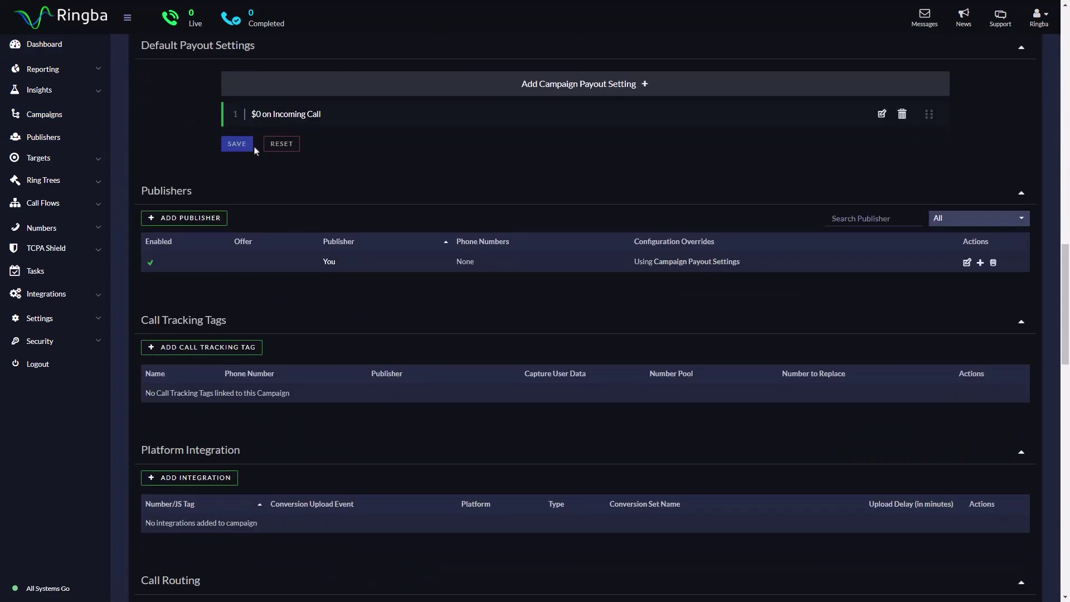
Attach Demo Publisher to Demo Campaign with a newly created tracking number
left_click(219, 222)
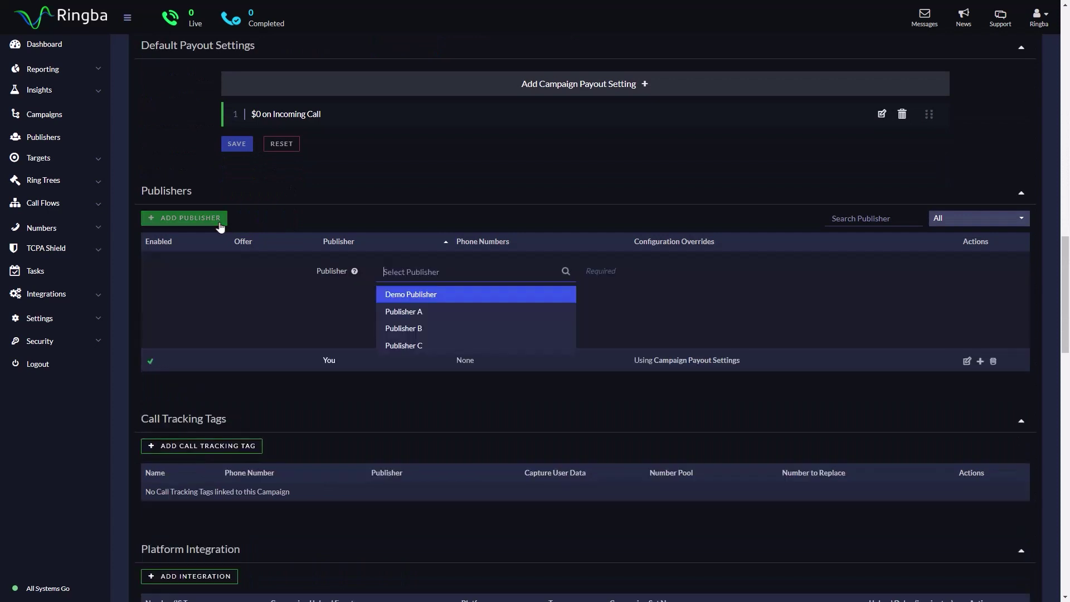
left_click(481, 299)
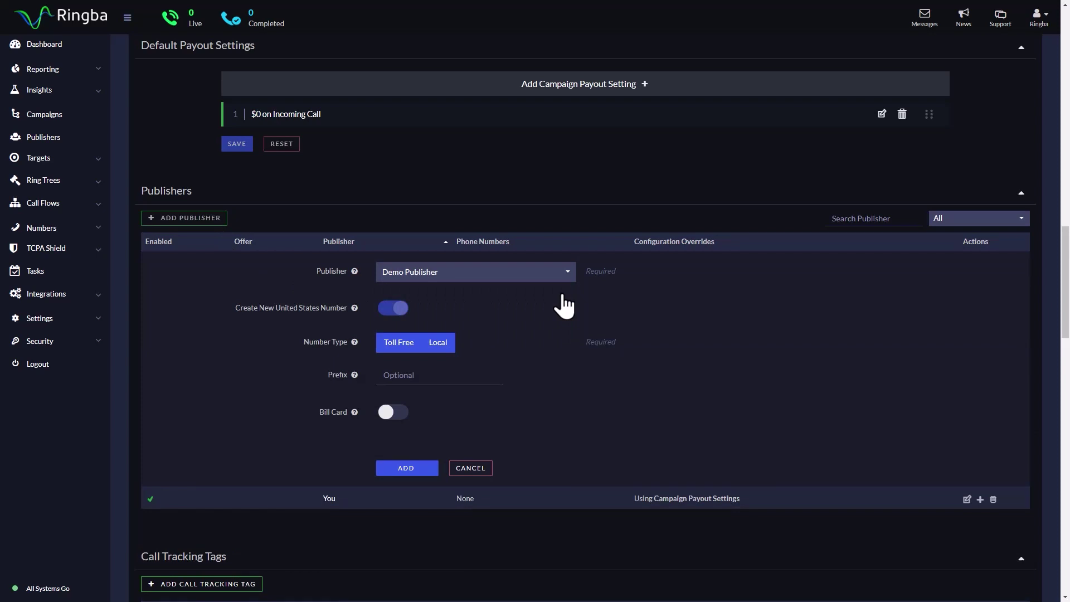
left_click(397, 465)
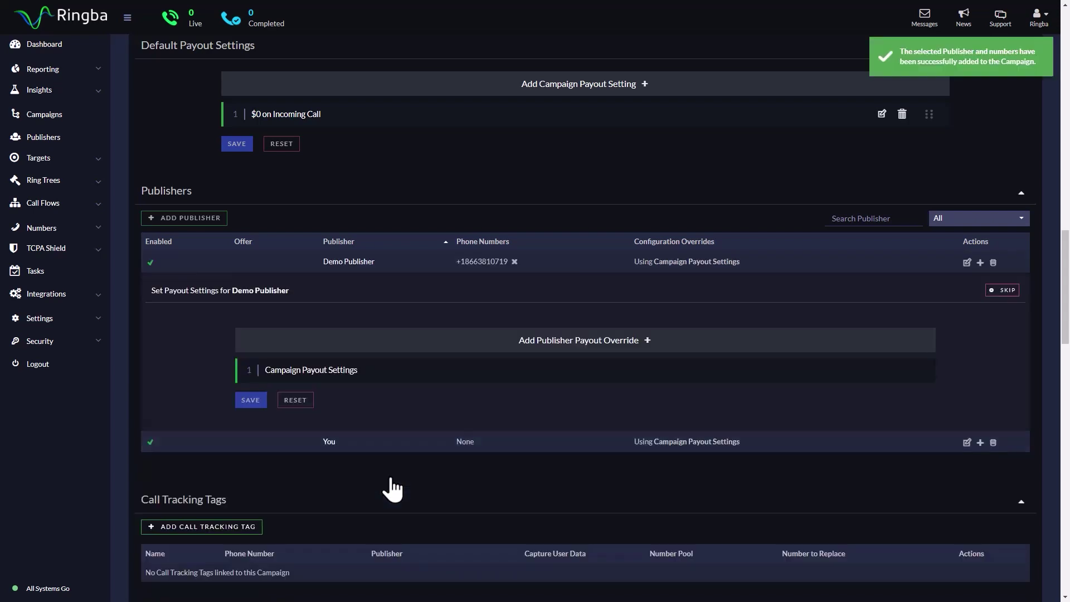
left_click(649, 340)
scroll(651, 351, "down", 3)
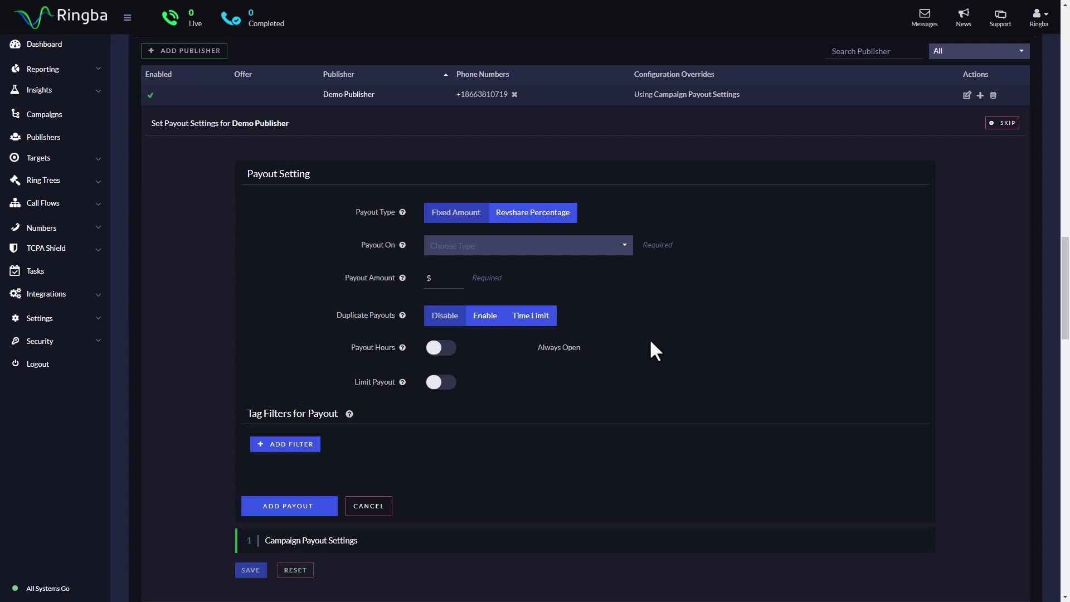
left_click(368, 507)
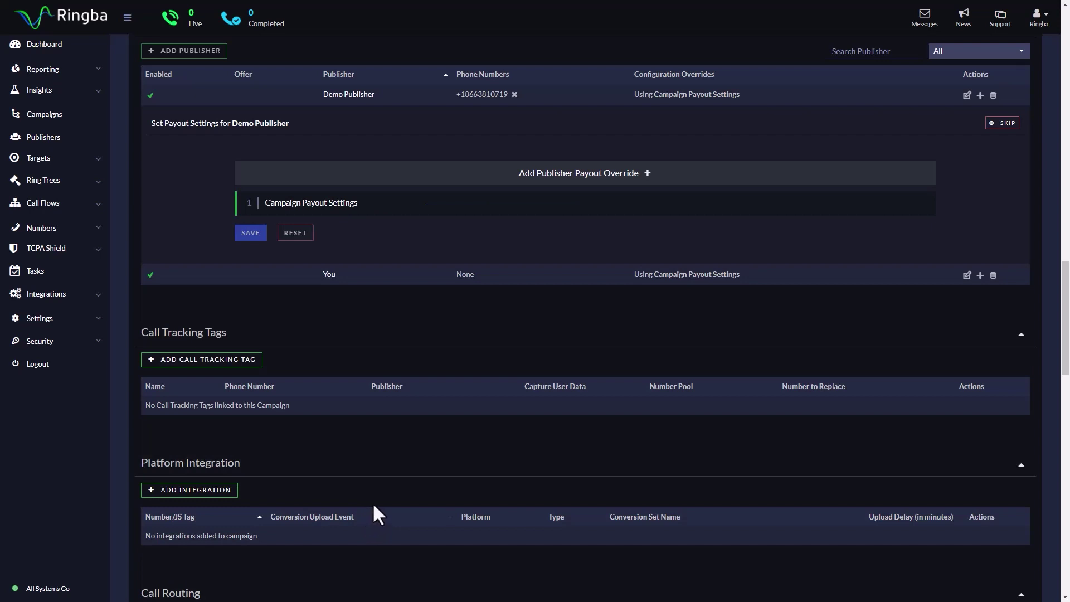
scroll(374, 500, "up", 2)
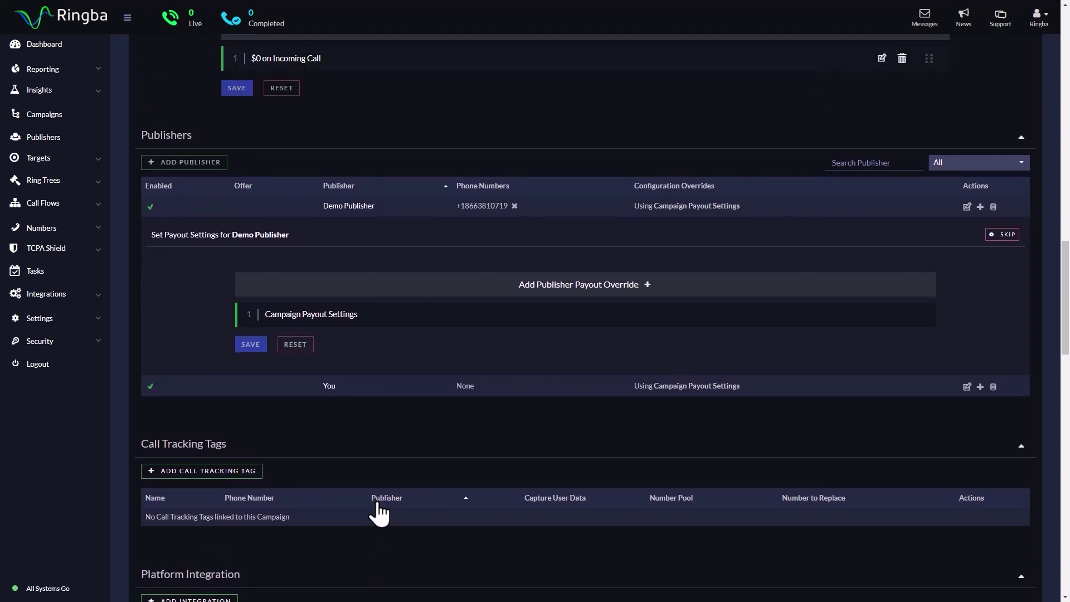